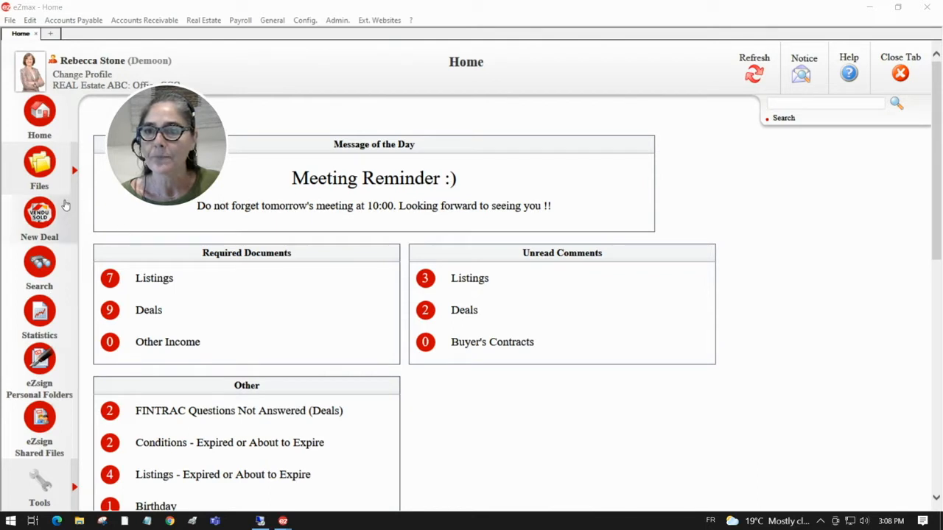
{"action": "left_click", "coordinate": [40, 166]}
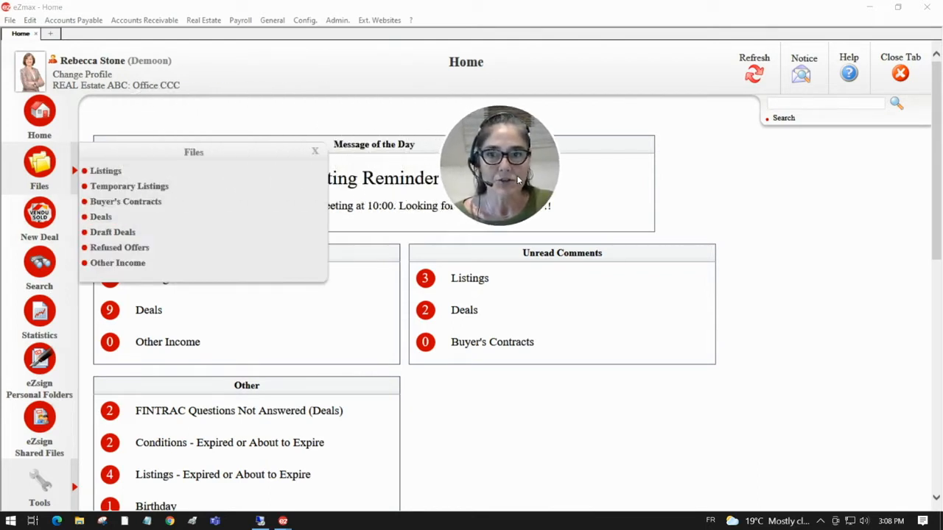
{"action": "left_click", "coordinate": [103, 172]}
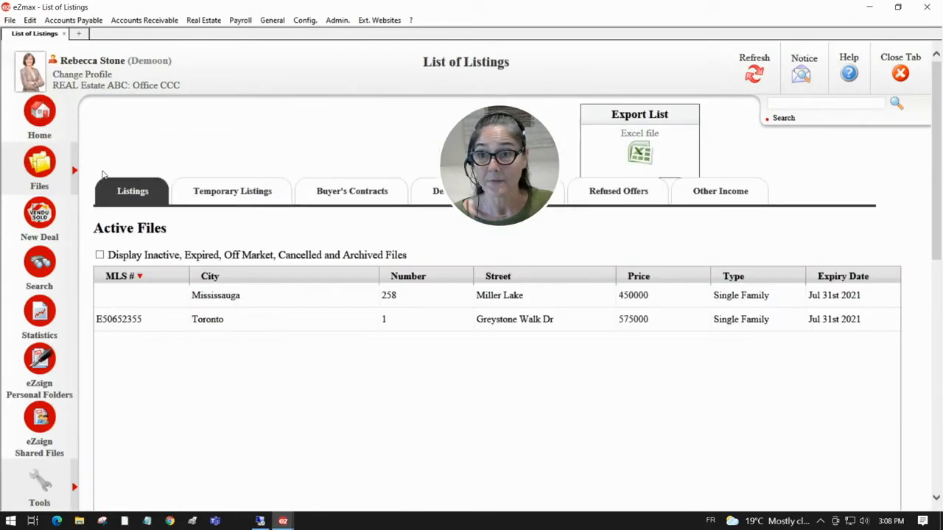
{"action": "double_click", "coordinate": [210, 325]}
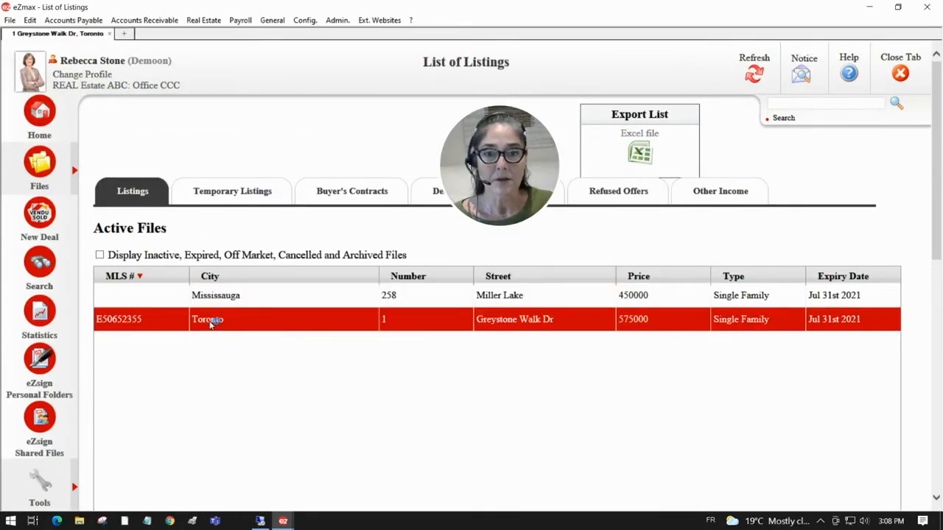
{"action": "left_click_drag", "start_coordinate": [474, 157], "coordinate": [279, 173]}
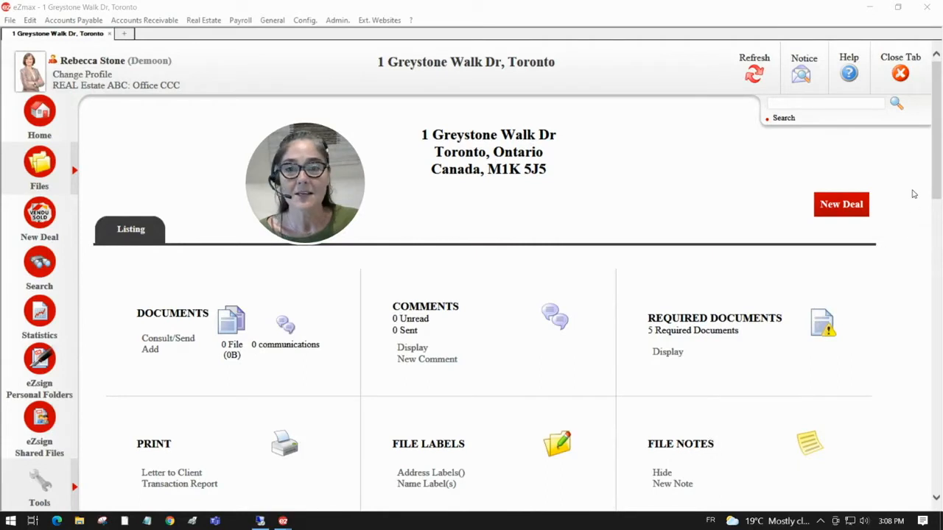
- Start a New Deal from the Greystone Walk listing and review its empty Buyers section
{"action": "left_click", "coordinate": [837, 210]}
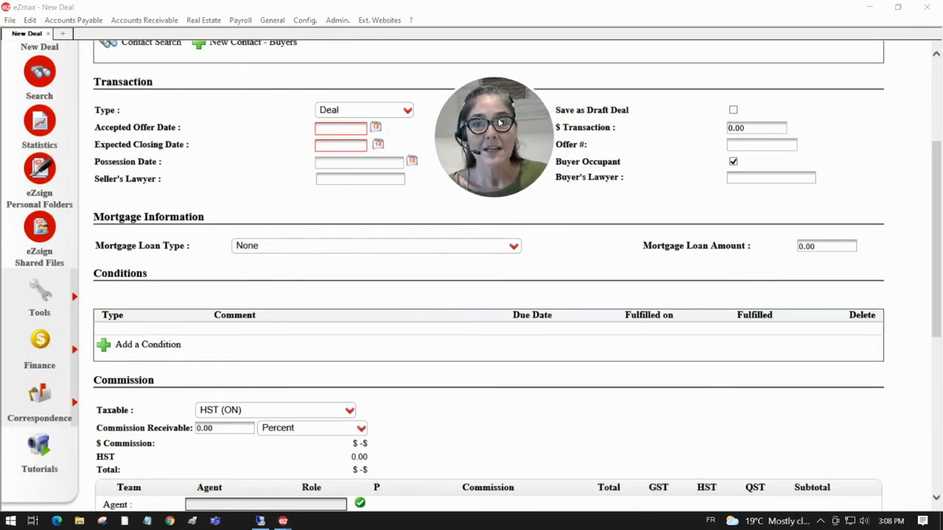
{"action": "scroll", "coordinate": [257, 215], "scroll_direction": "up", "scroll_amount": 3}
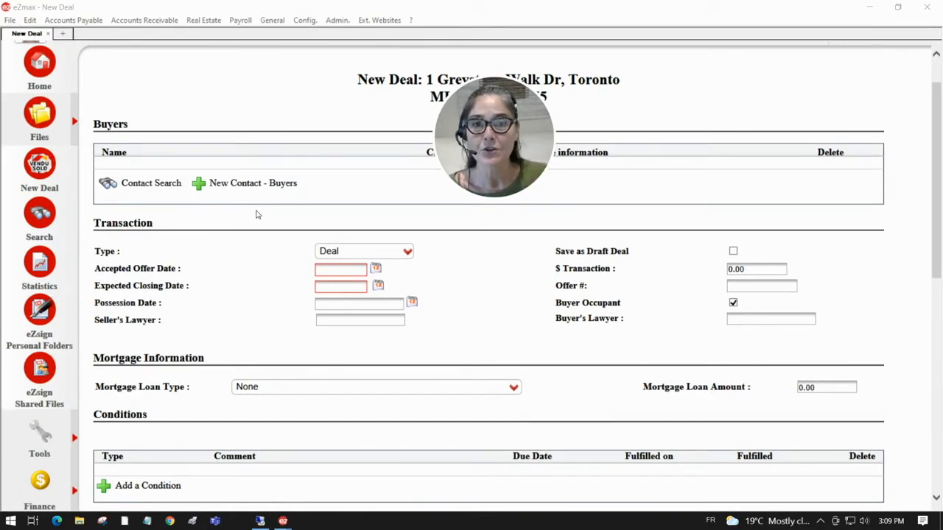
{"action": "left_click_drag", "start_coordinate": [463, 127], "coordinate": [458, 215]}
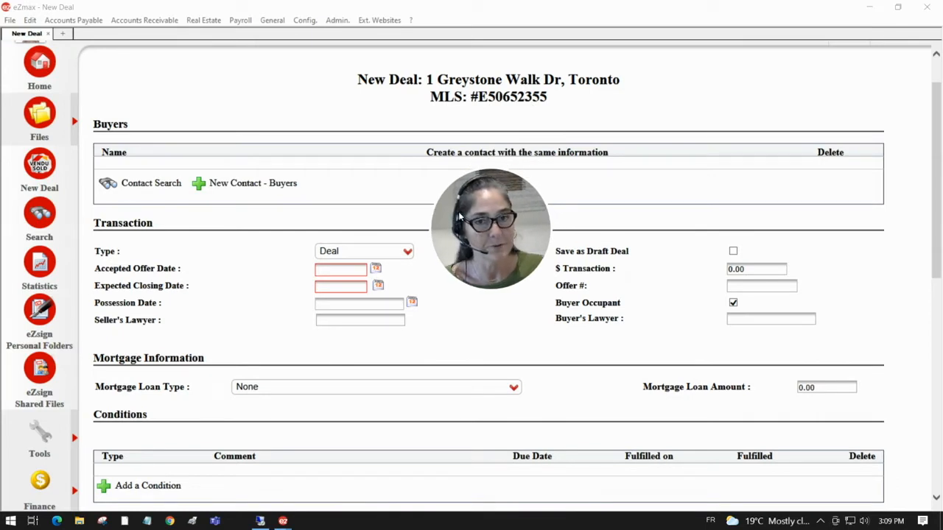
{"action": "left_click_drag", "start_coordinate": [129, 124], "coordinate": [99, 126]}
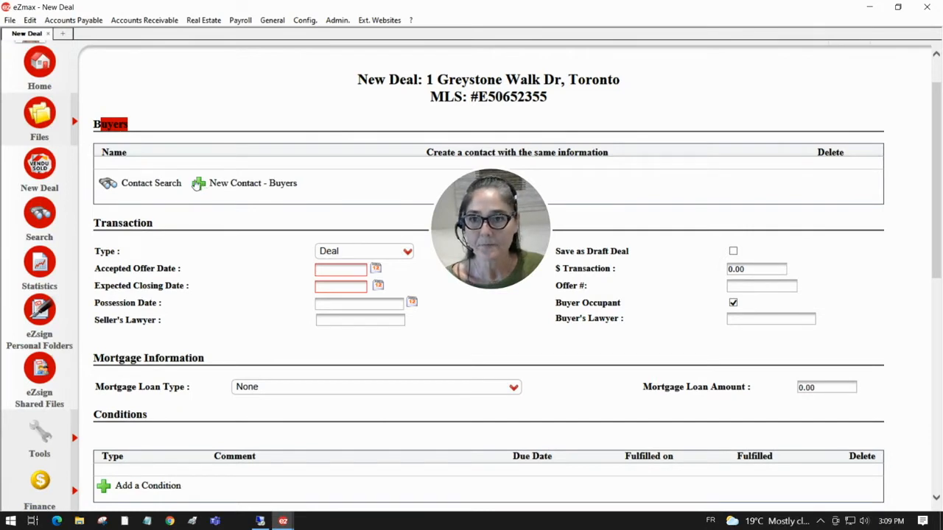
- Search contacts with '*e*' as last name and add the chosen contact as buyer
{"action": "left_click", "coordinate": [109, 184]}
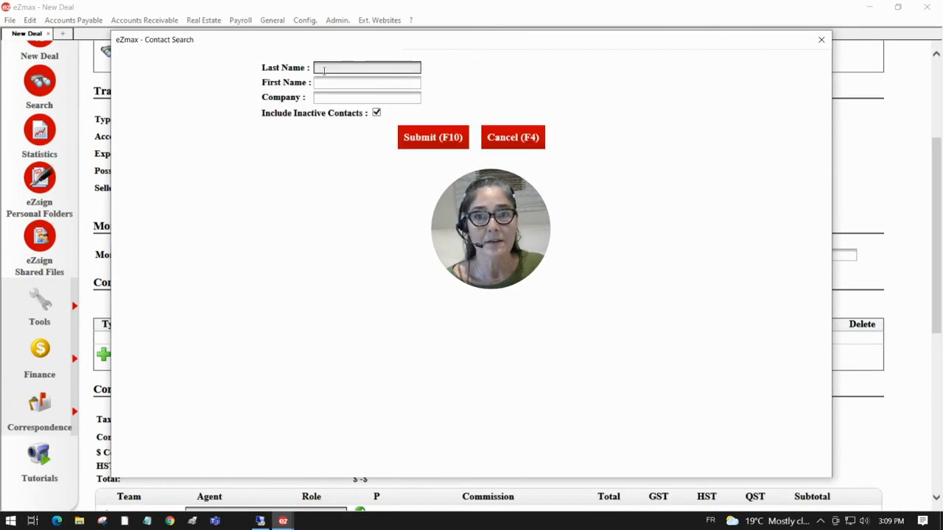
{"action": "type", "text": "*e*"}
{"action": "left_click", "coordinate": [411, 139]}
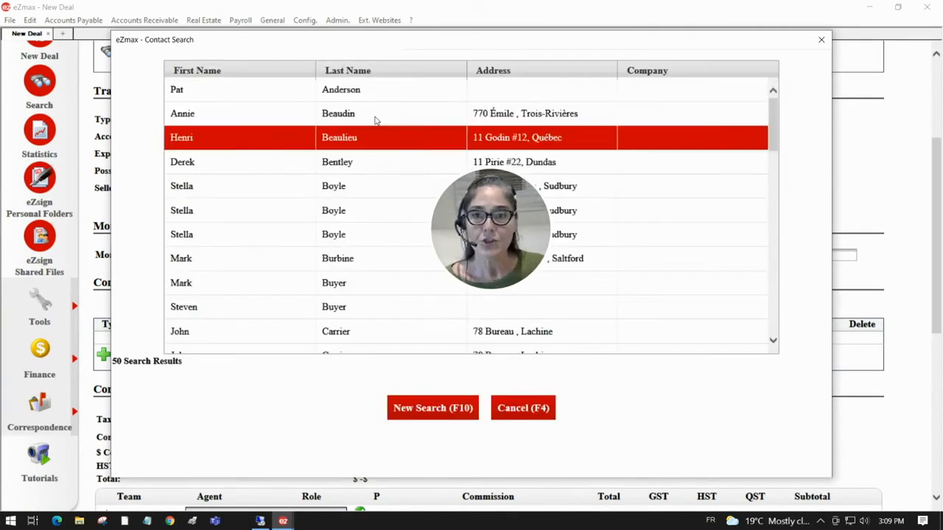
{"action": "left_click", "coordinate": [178, 163]}
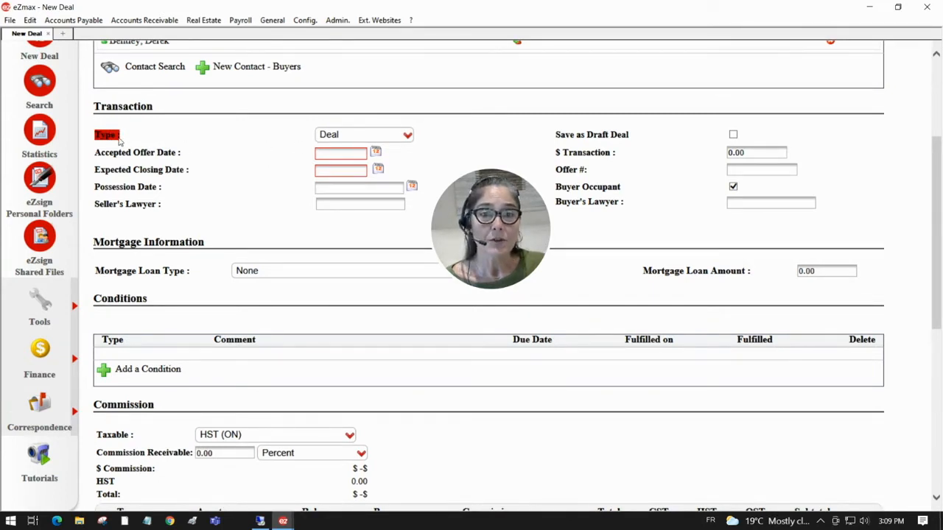
- Keep transaction type Deal, with accepted offer 2021-07-07 and closing 2021-07-31
{"action": "left_click", "coordinate": [336, 139]}
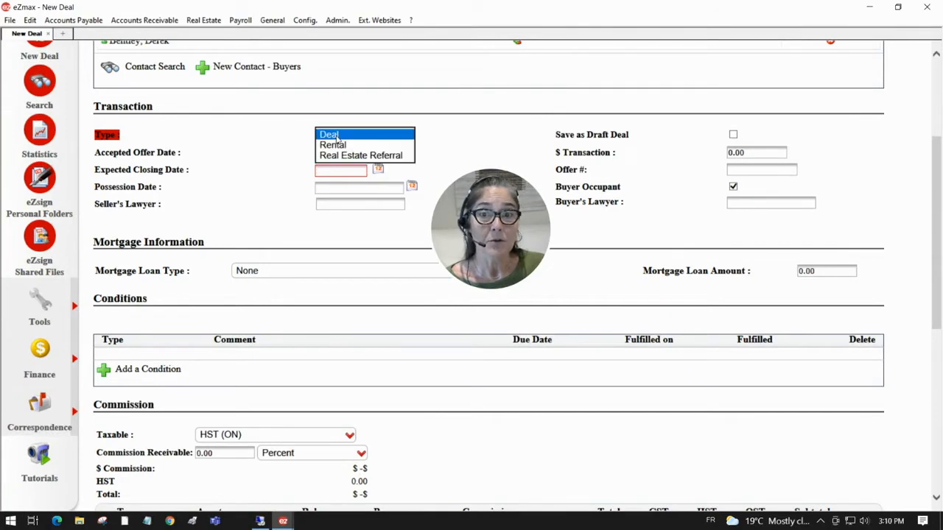
{"action": "left_click", "coordinate": [333, 137]}
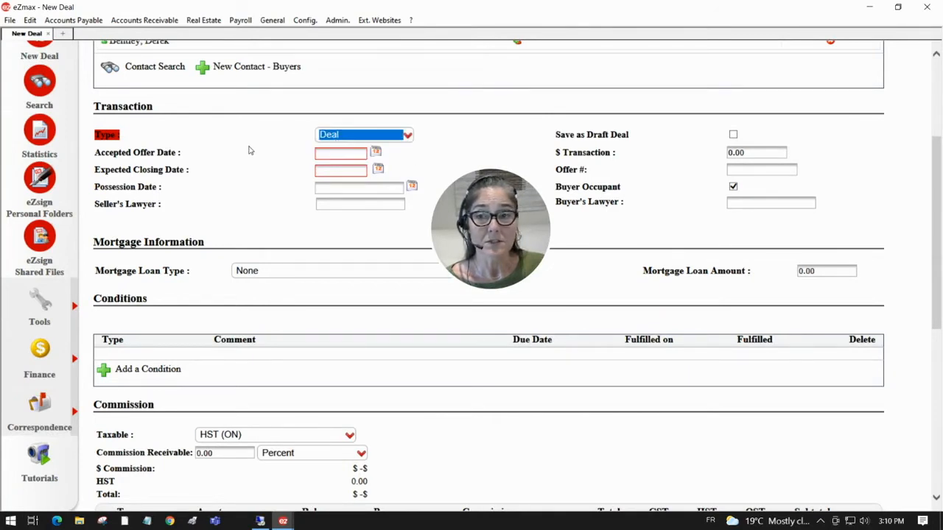
{"action": "left_click", "coordinate": [376, 152]}
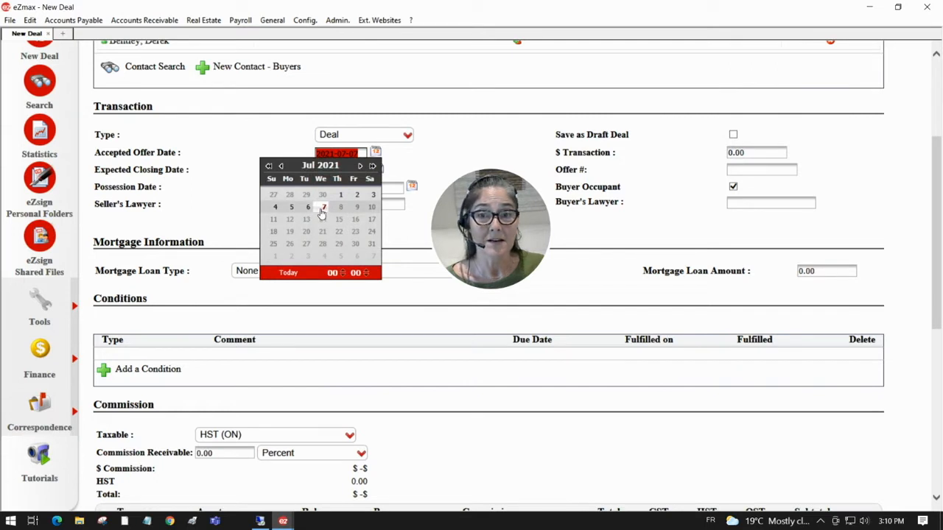
{"action": "left_click", "coordinate": [211, 170]}
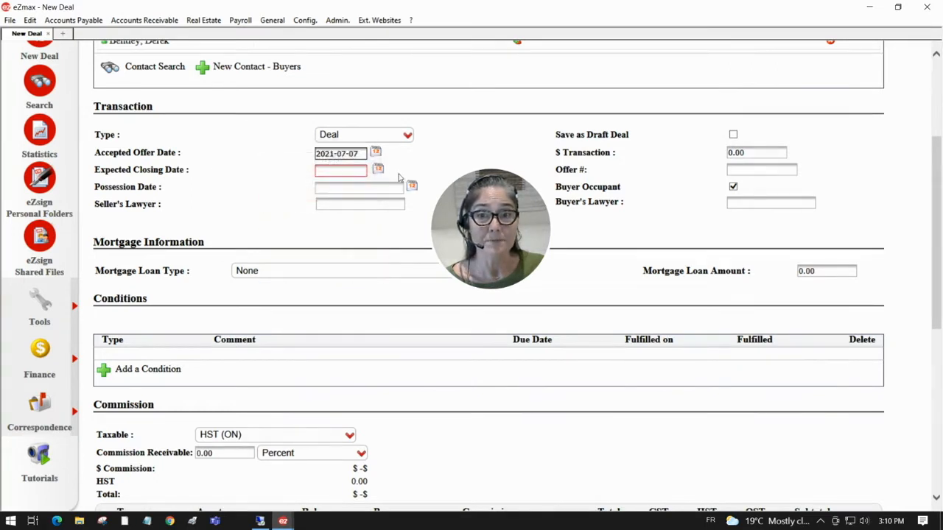
{"action": "left_click", "coordinate": [377, 171]}
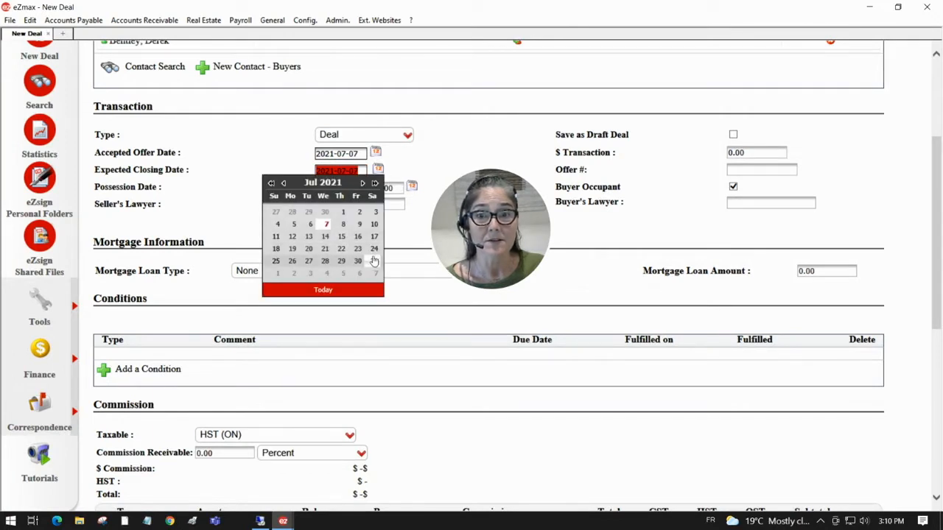
{"action": "left_click", "coordinate": [374, 261]}
- Set seller's lawyer to Cameron, Ross, Ross & Giller Law Office and add a buyer's lawyer
{"action": "left_click", "coordinate": [342, 204]}
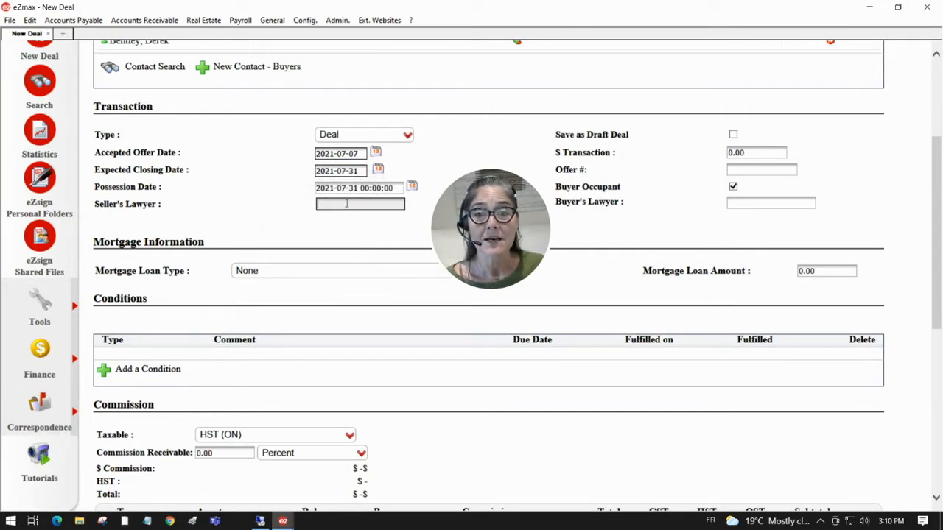
{"action": "type", "text": "cam"}
{"action": "key", "text": "BackSpace"}
{"action": "key", "text": "BackSpace"}
{"action": "key", "text": "BackSpace"}
{"action": "type", "text": "1"}
{"action": "left_click", "coordinate": [352, 227]}
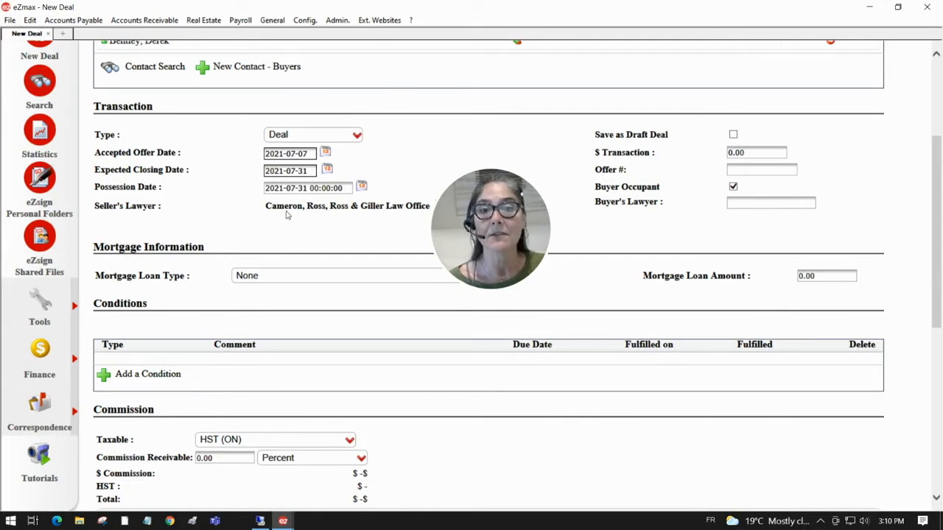
{"action": "left_click", "coordinate": [757, 203]}
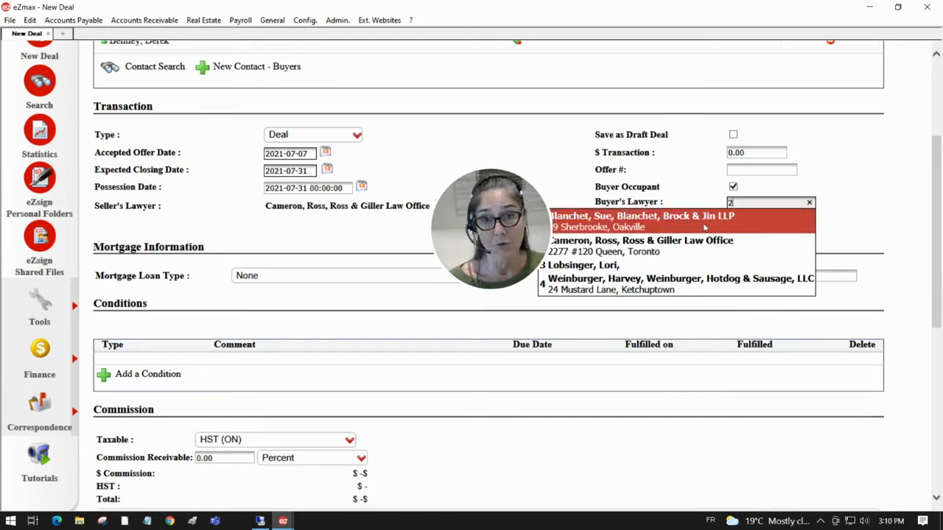
{"action": "left_click", "coordinate": [624, 228]}
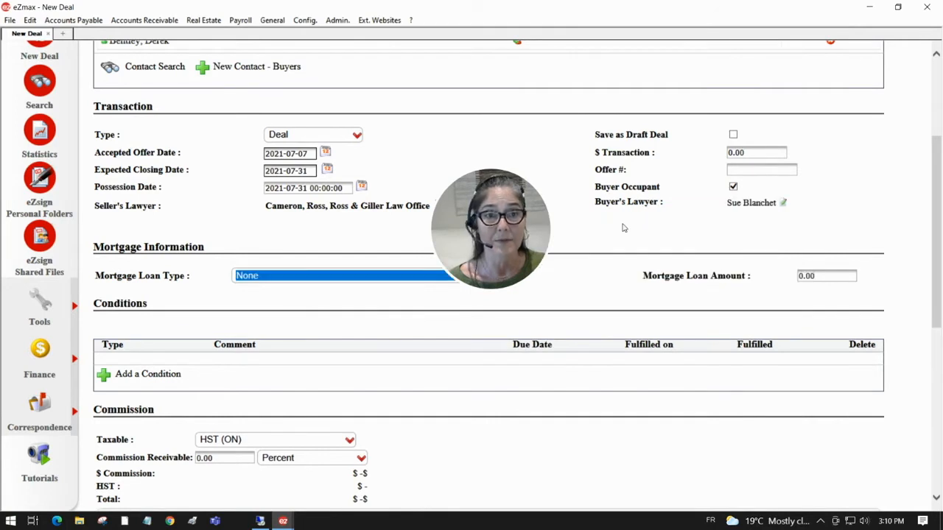
- Enter $850000.00 as the transaction amount
{"action": "left_click", "coordinate": [736, 152]}
{"action": "type", "text": "850000"}
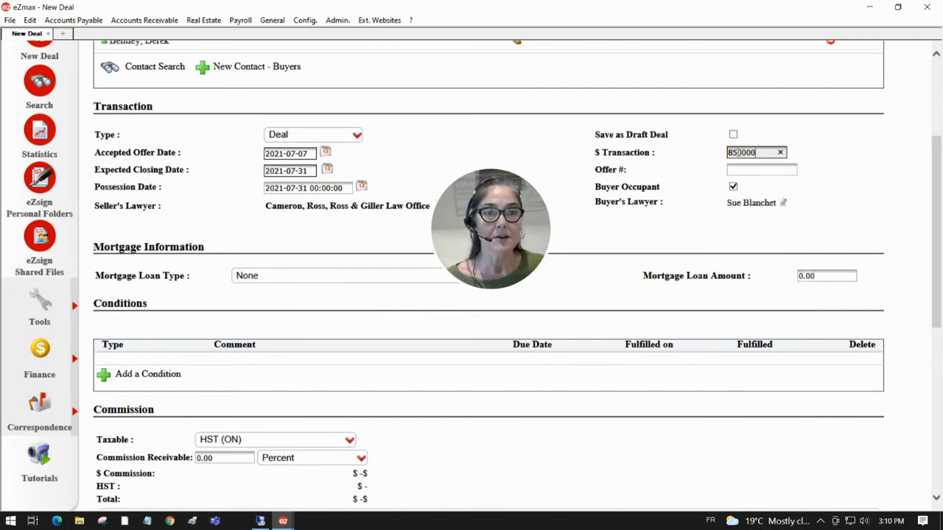
{"action": "left_click", "coordinate": [735, 231]}
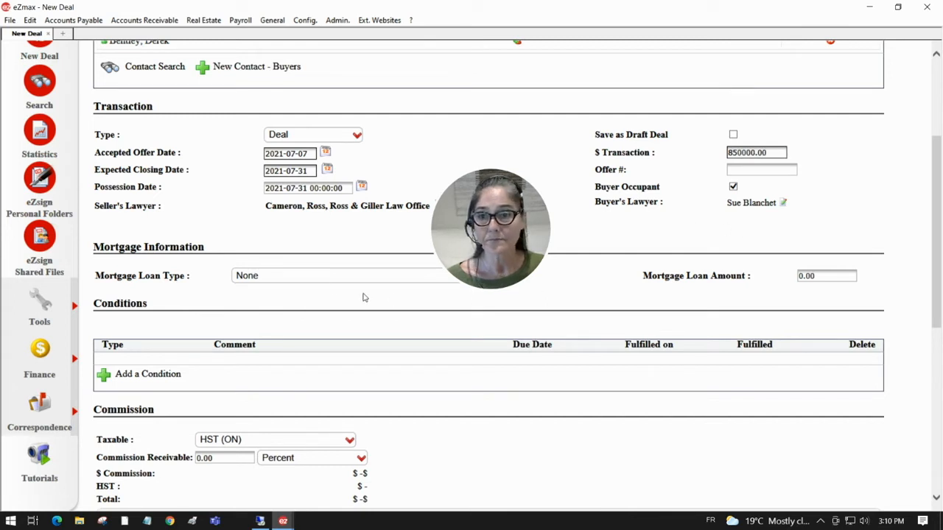
{"action": "left_click_drag", "start_coordinate": [206, 248], "coordinate": [113, 250]}
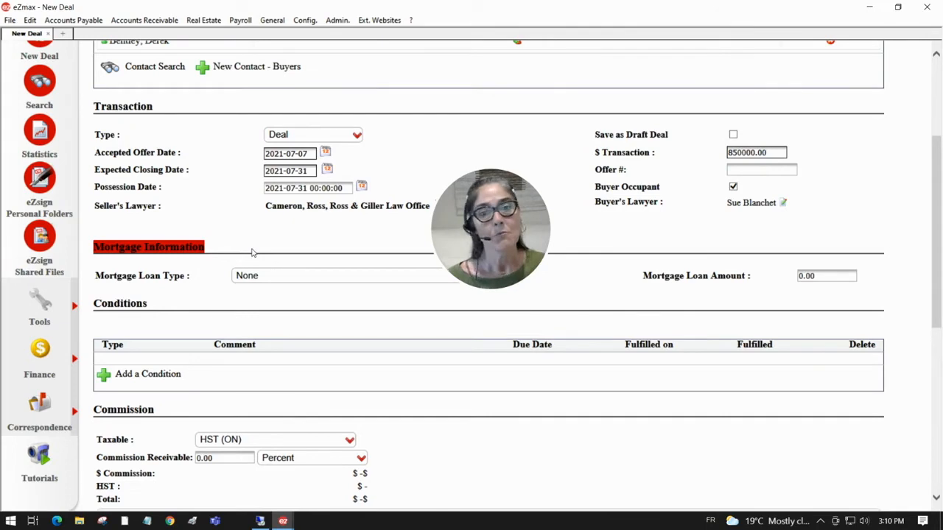
{"action": "scroll", "coordinate": [252, 253], "scroll_direction": "down", "scroll_amount": 5}
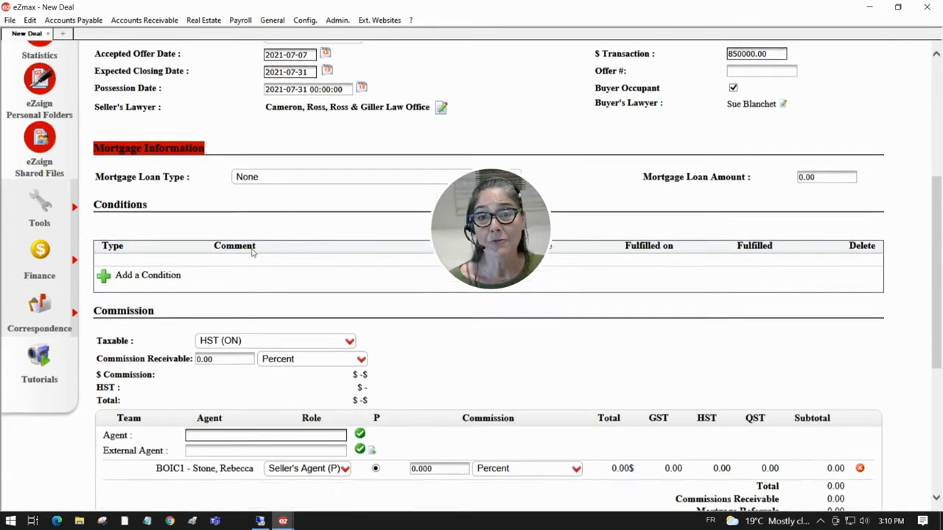
{"action": "scroll", "coordinate": [250, 253], "scroll_direction": "up", "scroll_amount": 2}
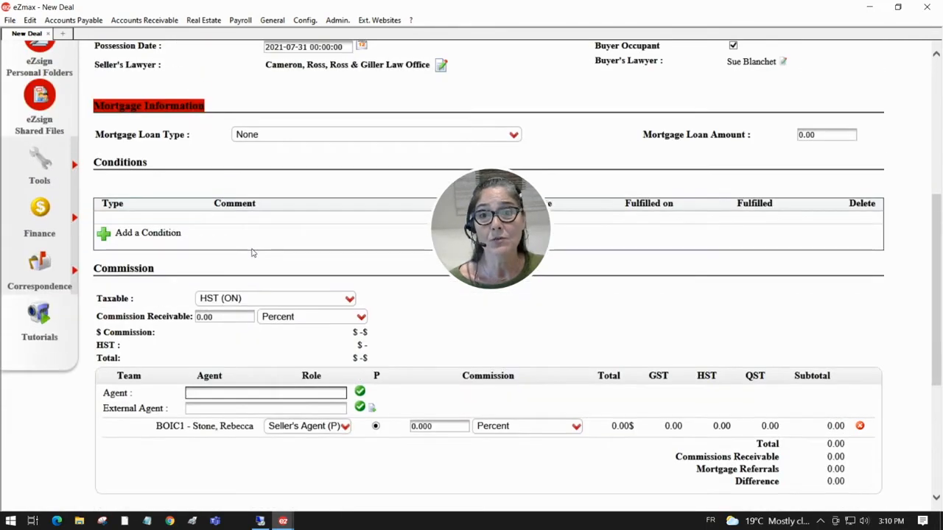
{"action": "left_click", "coordinate": [332, 140]}
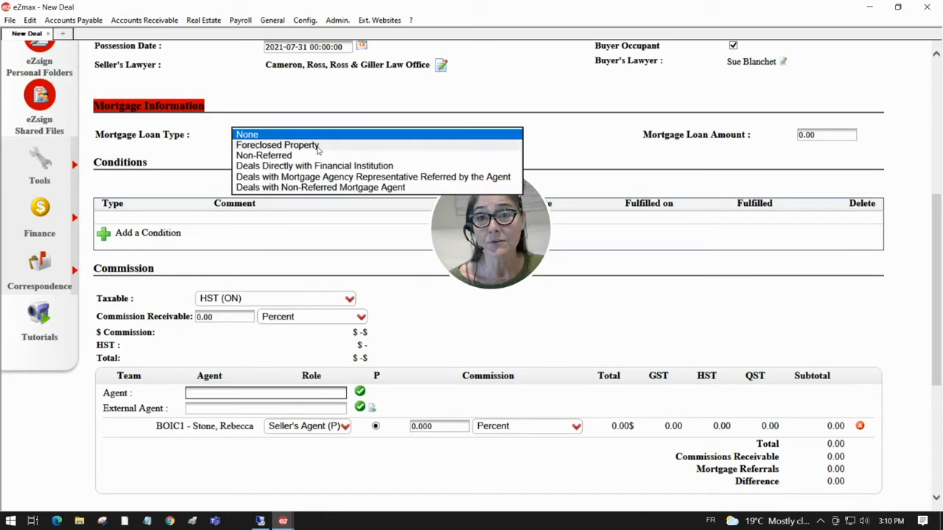
{"action": "left_click", "coordinate": [627, 148]}
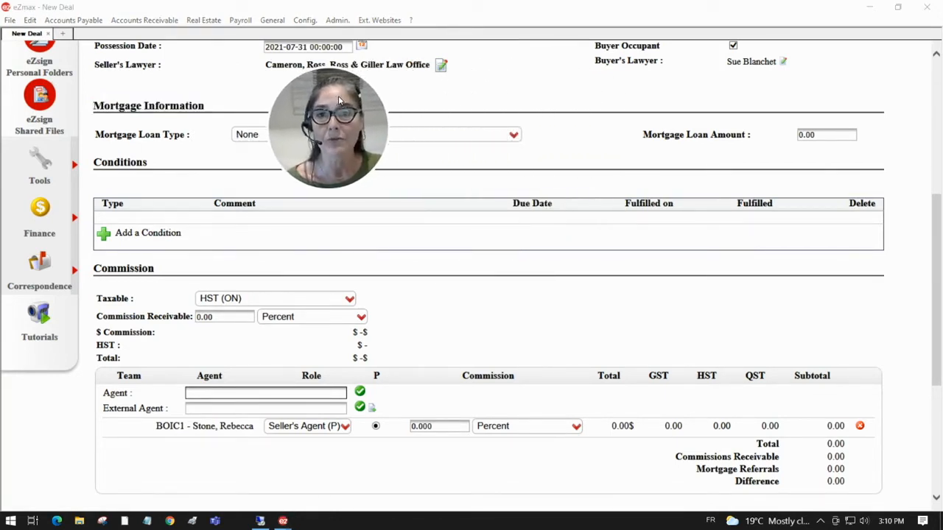
{"action": "left_click_drag", "start_coordinate": [147, 163], "coordinate": [108, 165]}
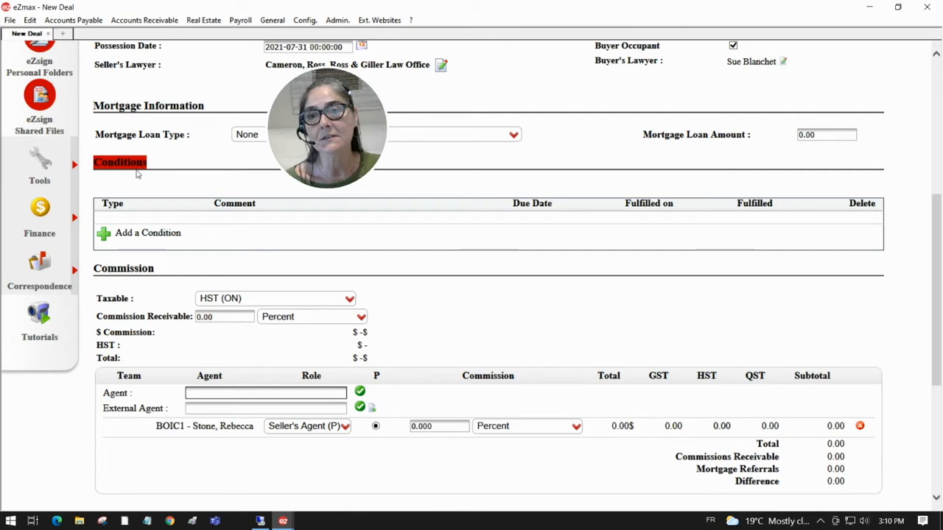
- Add a Financing condition with a due date of July 15, 2021
{"action": "left_click", "coordinate": [139, 235]}
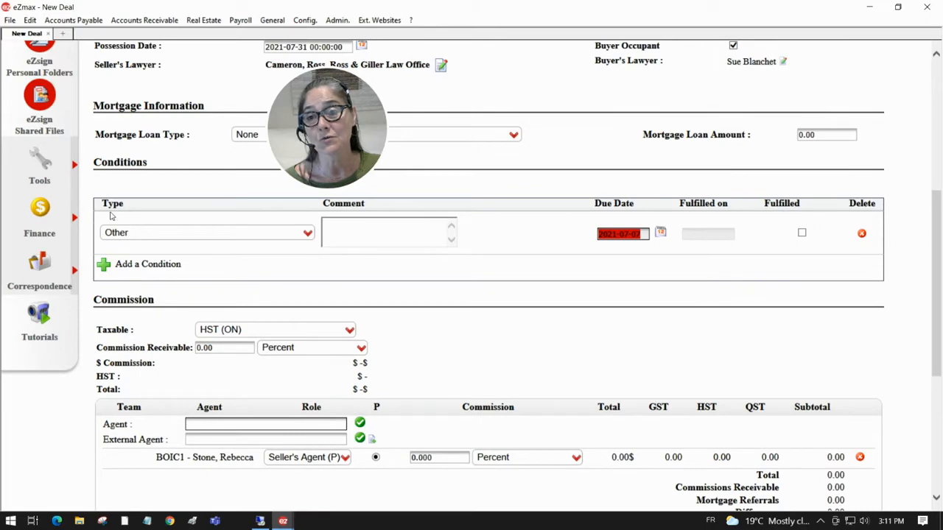
{"action": "left_click", "coordinate": [141, 235]}
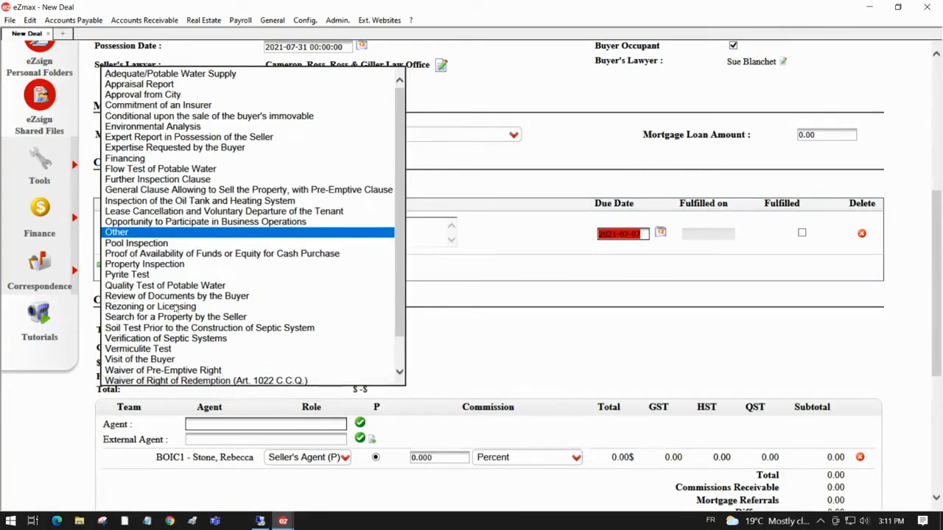
{"action": "left_click", "coordinate": [122, 159]}
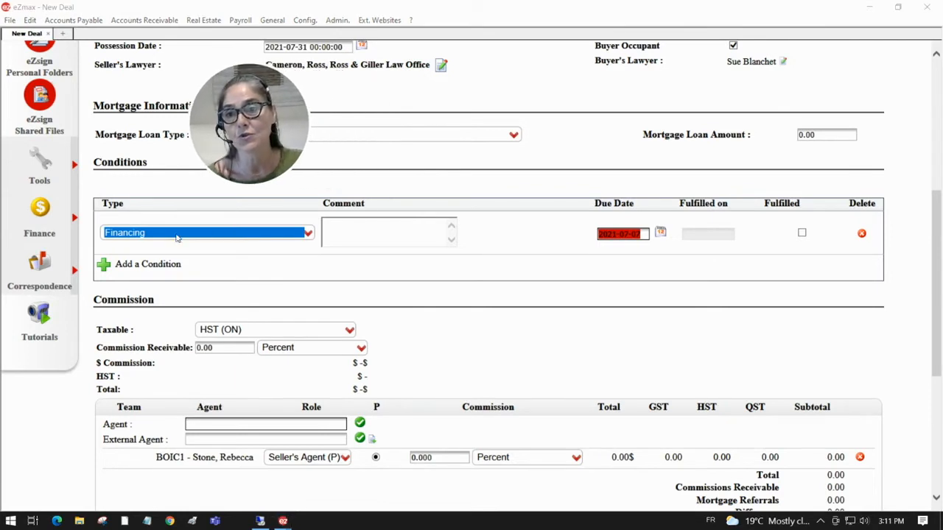
{"action": "left_click", "coordinate": [338, 228]}
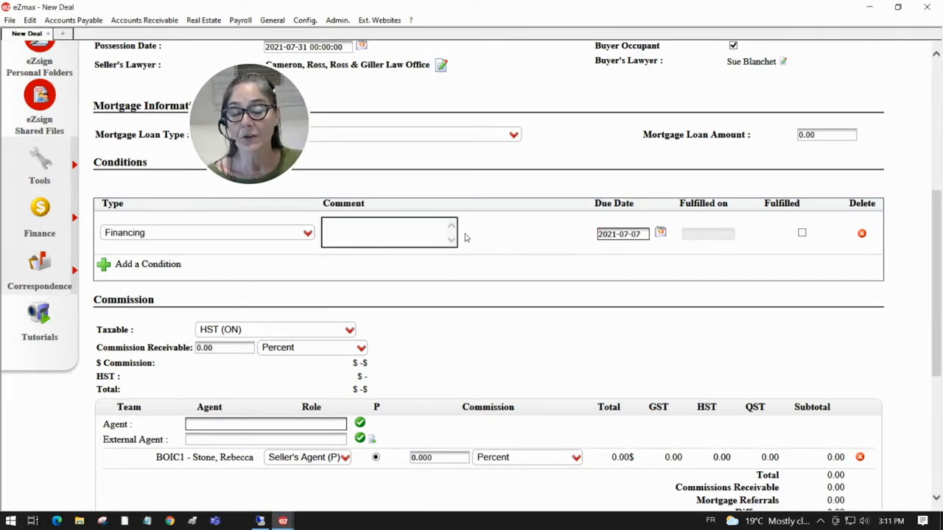
{"action": "left_click", "coordinate": [662, 234]}
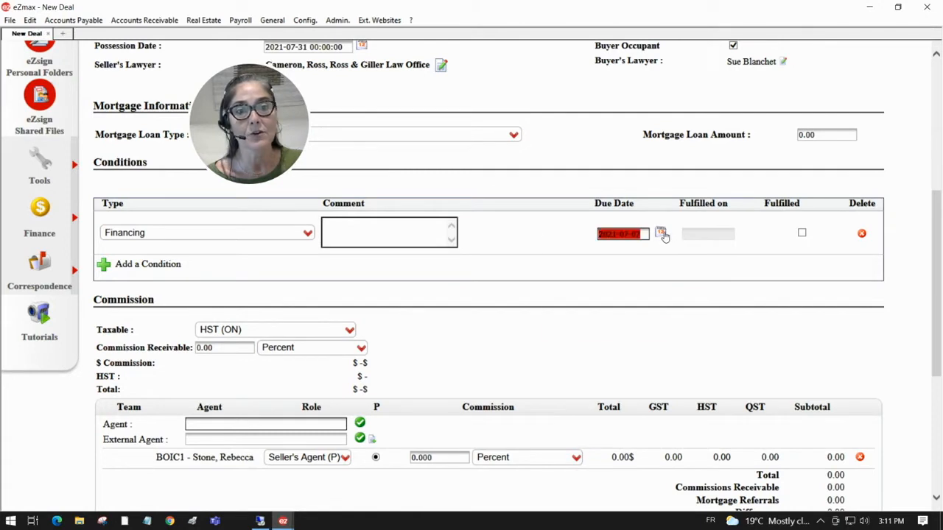
{"action": "left_click", "coordinate": [624, 302]}
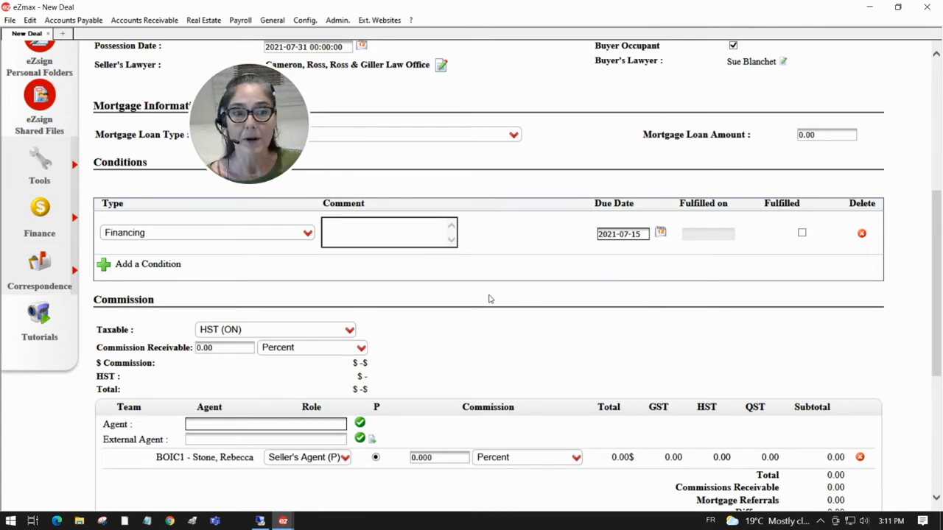
{"action": "scroll", "coordinate": [490, 298], "scroll_direction": "down", "scroll_amount": 1}
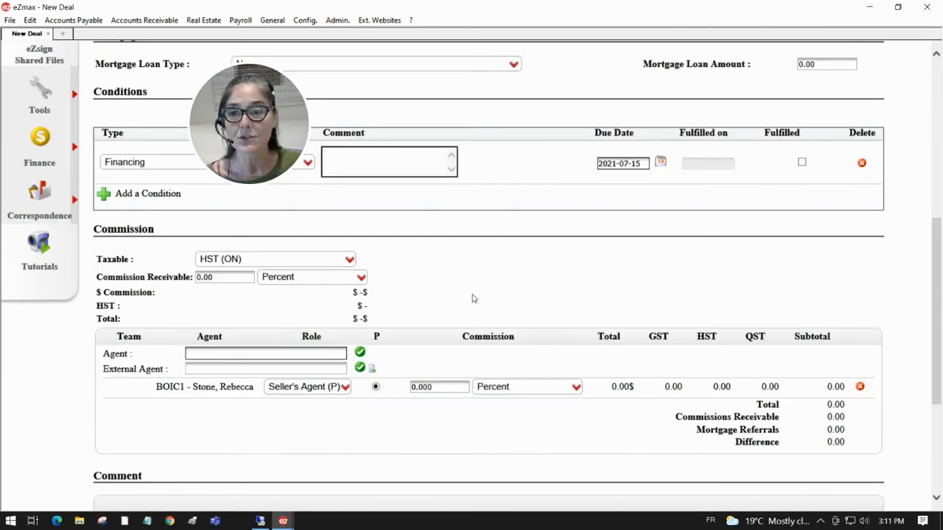
{"action": "left_click_drag", "start_coordinate": [161, 234], "coordinate": [92, 231]}
{"action": "left_click", "coordinate": [152, 235]}
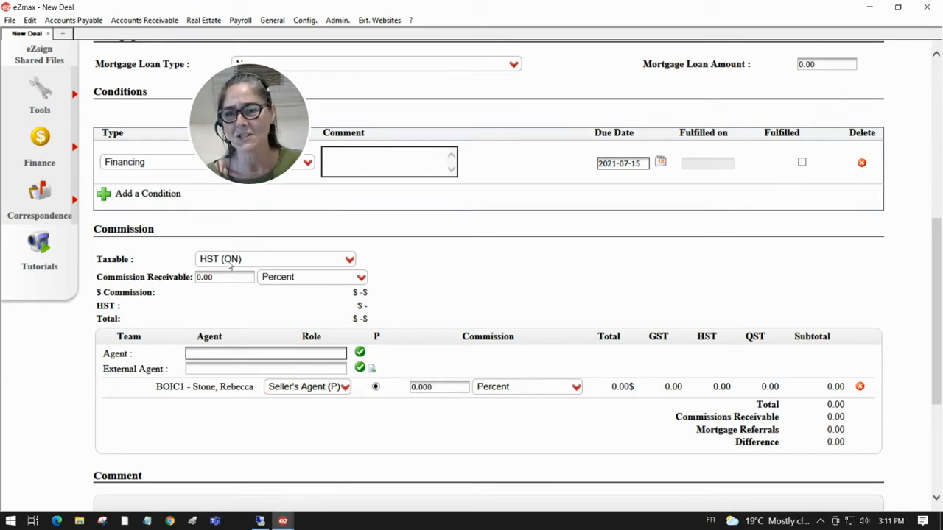
- Set commission receivable to 5 percent, giving $42,500.00 commission and $48,025.00 total
{"action": "left_click", "coordinate": [221, 277]}
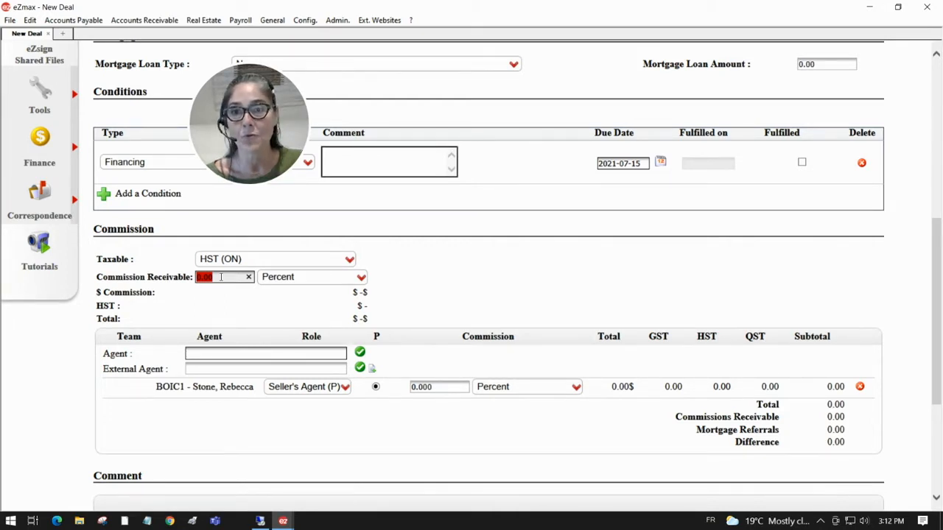
{"action": "type", "text": "5"}
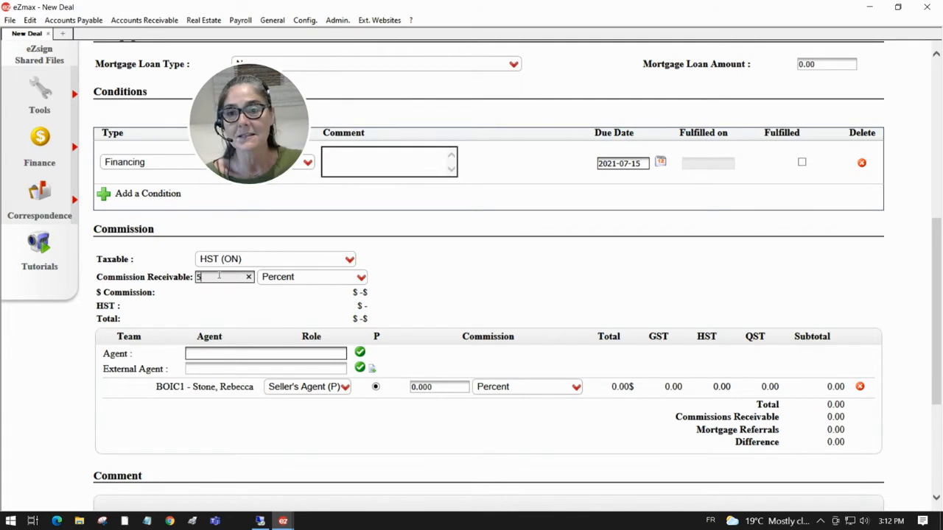
{"action": "left_click", "coordinate": [268, 281]}
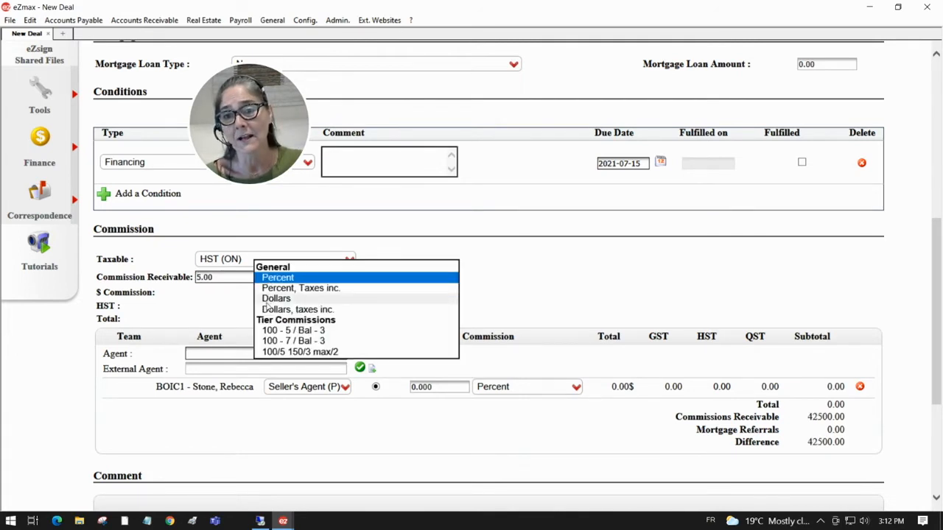
{"action": "left_click", "coordinate": [277, 280]}
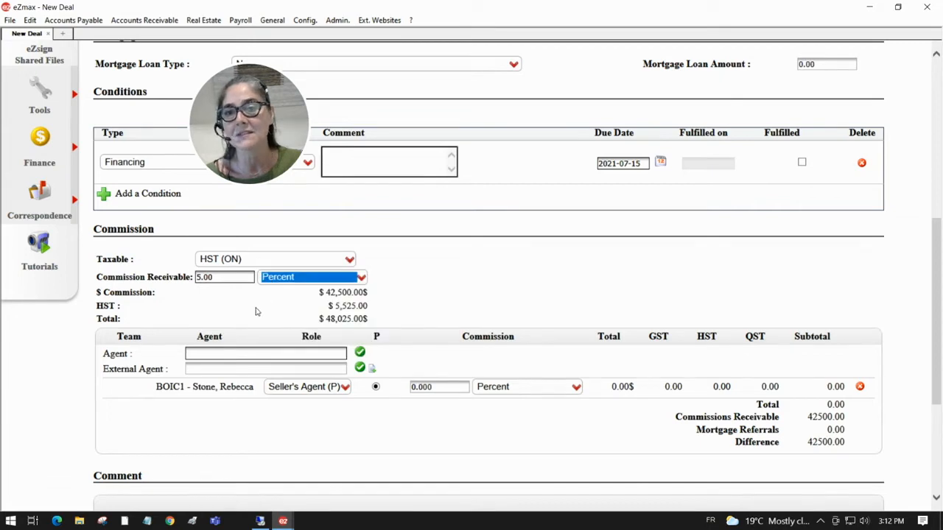
{"action": "left_click", "coordinate": [255, 312]}
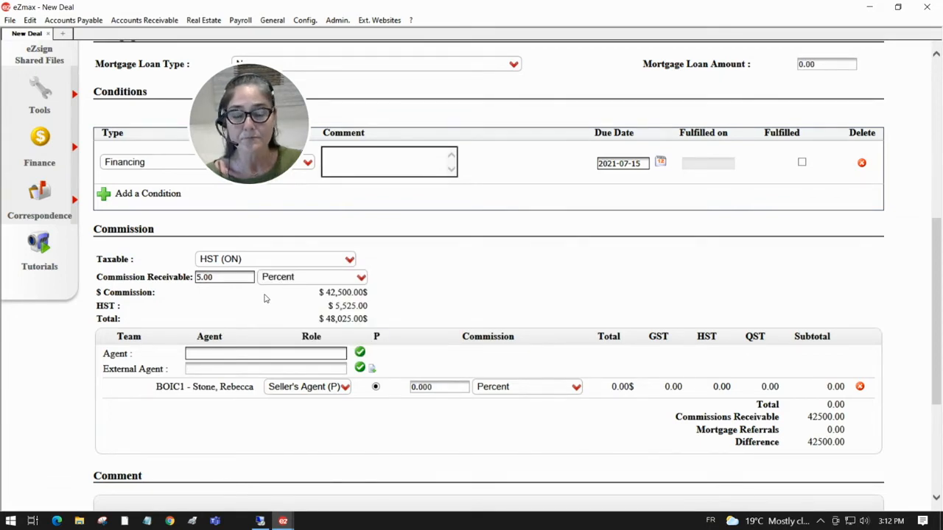
{"action": "scroll", "coordinate": [249, 307], "scroll_direction": "down", "scroll_amount": 1}
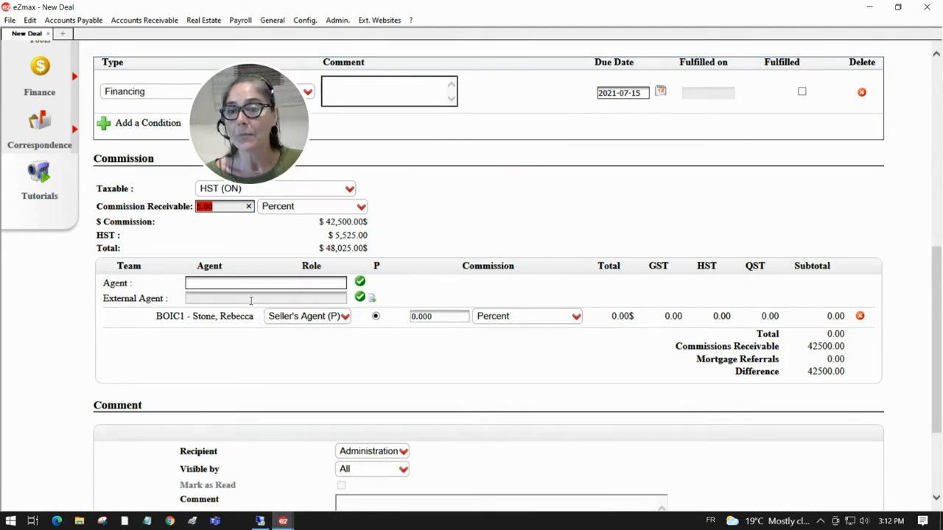
- Add the external agent from Brokerage 1234 as Buyer's Agent in the commission split
{"action": "left_click", "coordinate": [250, 300]}
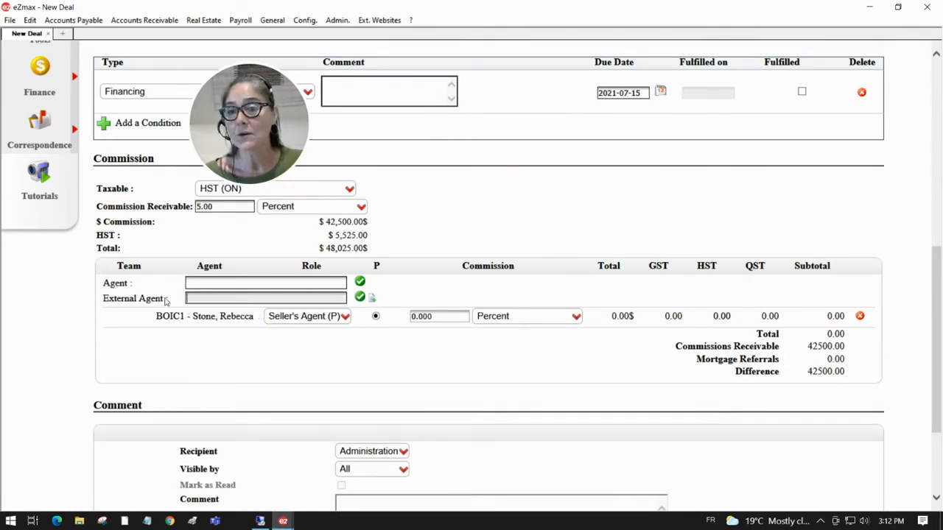
{"action": "left_click_drag", "start_coordinate": [171, 300], "coordinate": [124, 303]}
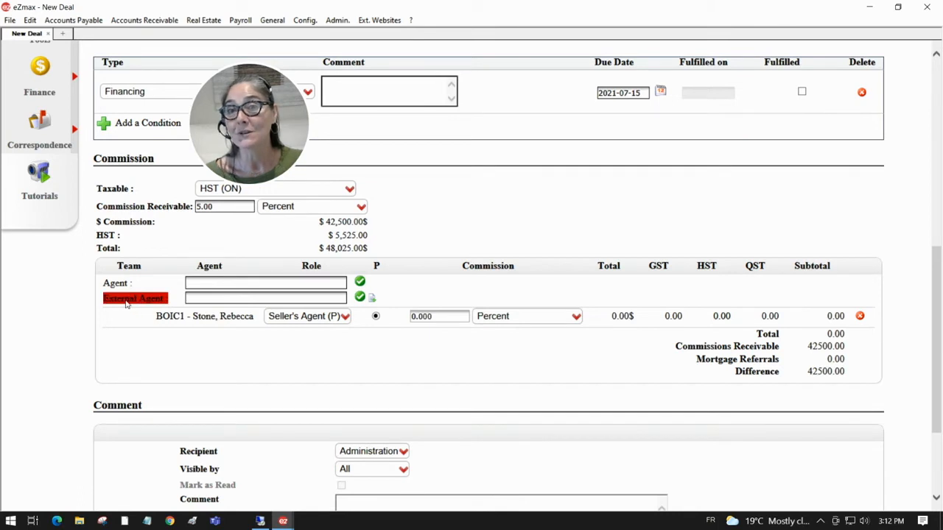
{"action": "left_click", "coordinate": [202, 299]}
{"action": "type", "text": "?"}
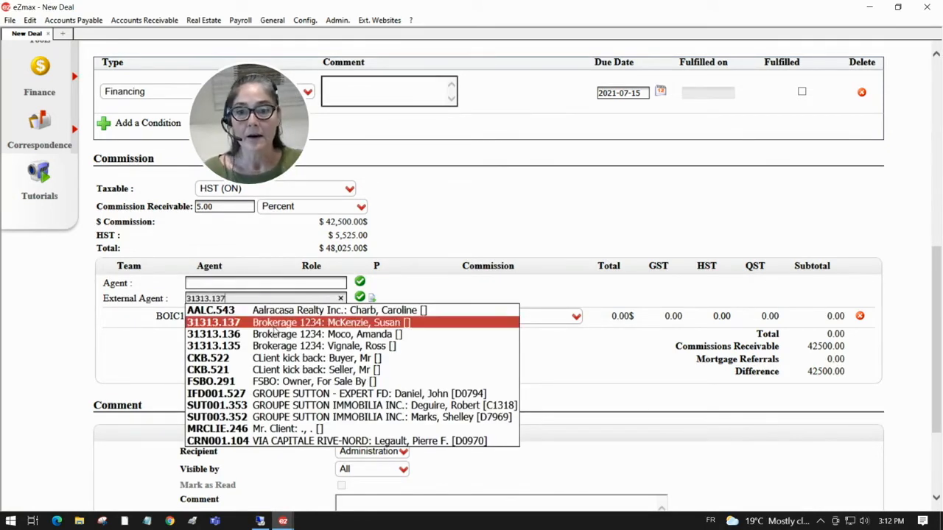
{"action": "left_click", "coordinate": [273, 327]}
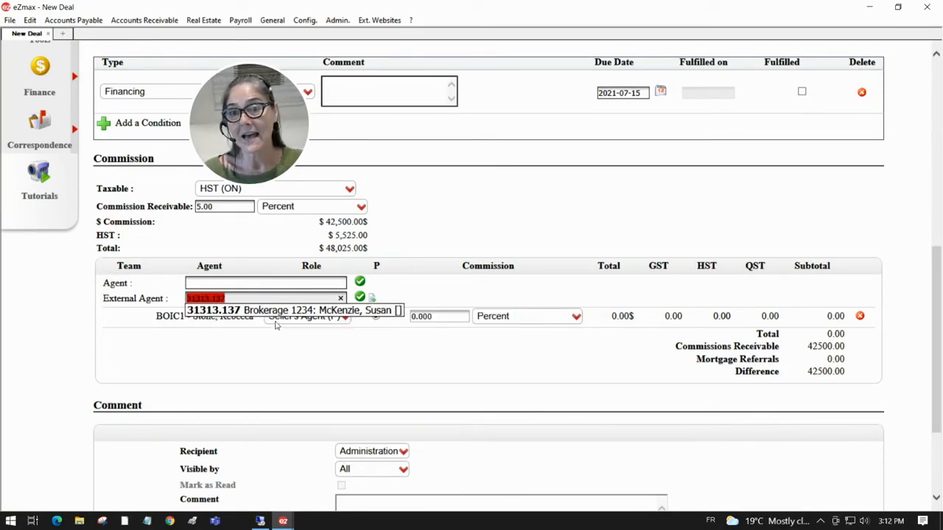
{"action": "left_click", "coordinate": [359, 296]}
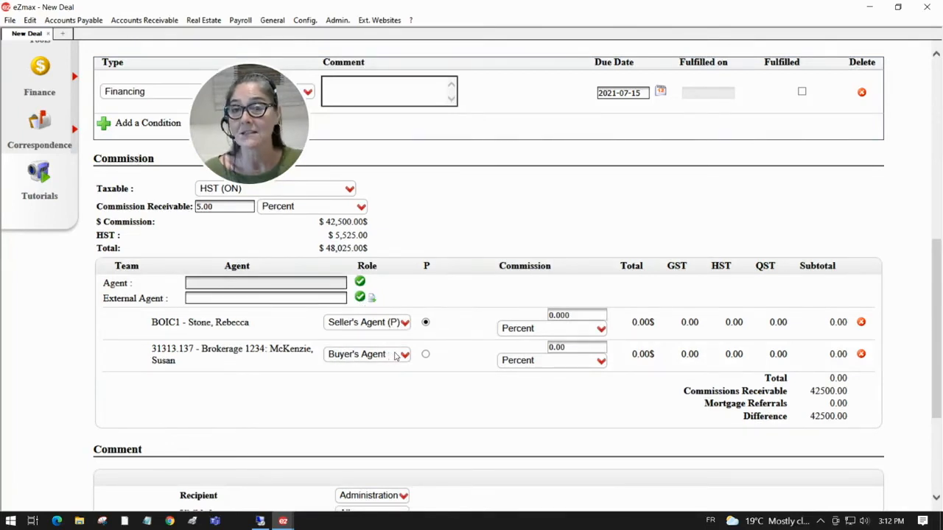
- Give the seller's and buyer's agents 2.5 percent commission each, leaving 0.00 difference
{"action": "left_click", "coordinate": [557, 314]}
{"action": "type", "text": "2.5"}
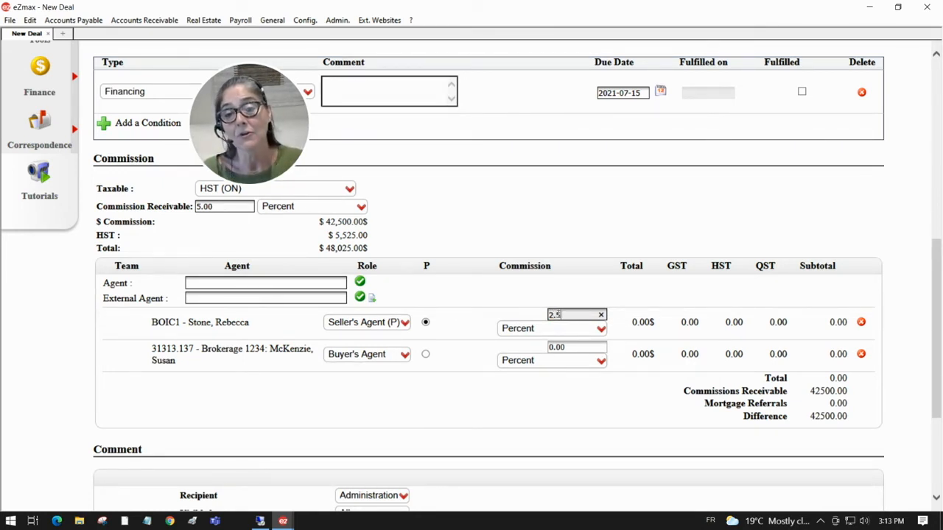
{"action": "key", "text": "Tab"}
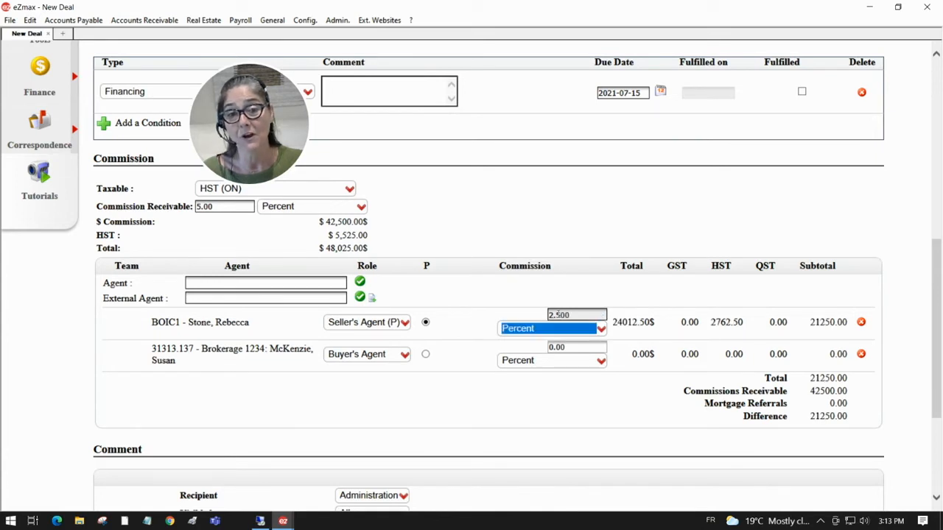
{"action": "left_click", "coordinate": [554, 350]}
{"action": "type", "text": "2.50"}
{"action": "key", "text": "Tab"}
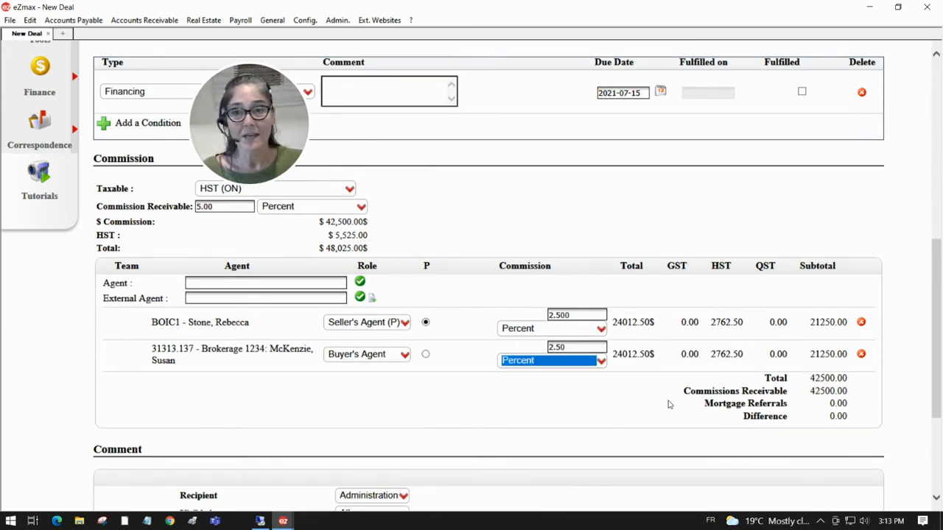
- Scroll down past the Comment section and submit the completed Greystone Walk deal
{"action": "scroll", "coordinate": [465, 412], "scroll_direction": "down", "scroll_amount": 3}
{"action": "scroll", "coordinate": [464, 410], "scroll_direction": "down", "scroll_amount": 1}
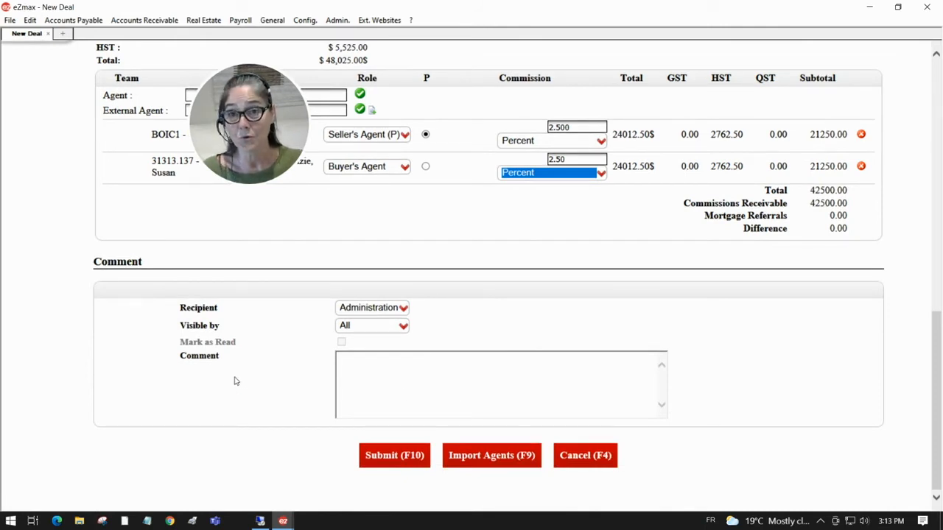
{"action": "left_click_drag", "start_coordinate": [224, 359], "coordinate": [169, 358]}
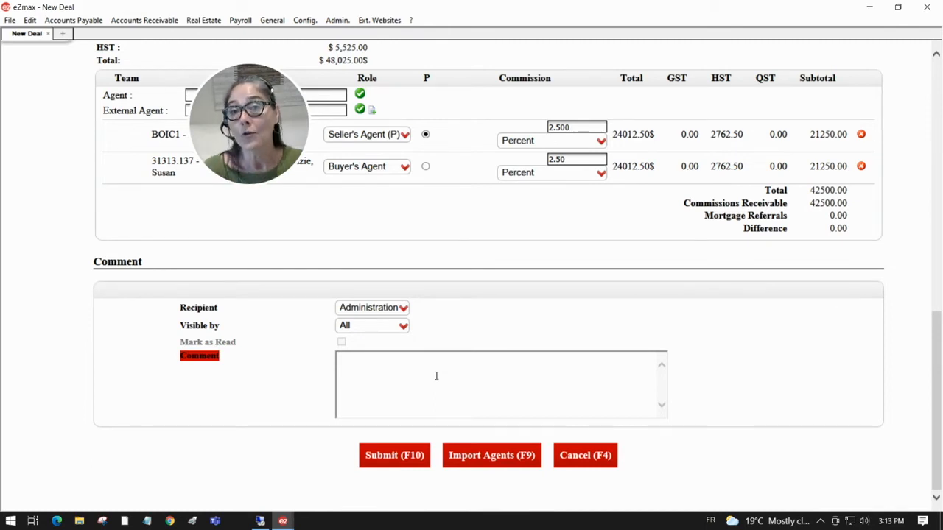
{"action": "left_click", "coordinate": [416, 457]}
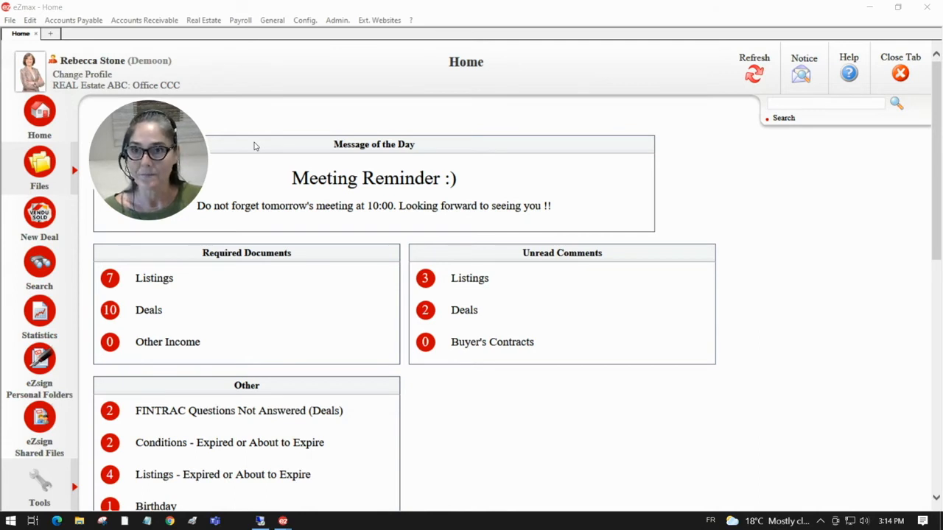
- Start another new deal and dismiss the warning about creating deals from existing listings
{"action": "left_click", "coordinate": [41, 219]}
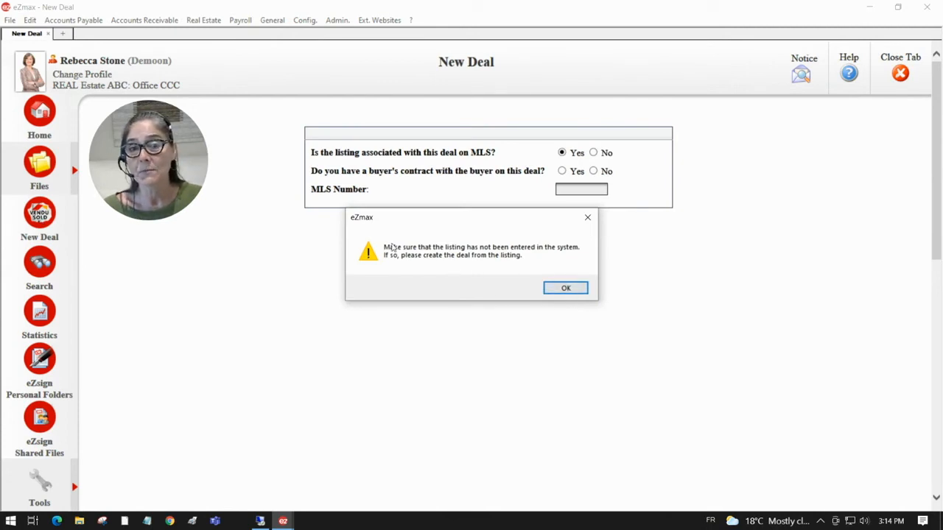
{"action": "left_click", "coordinate": [571, 291]}
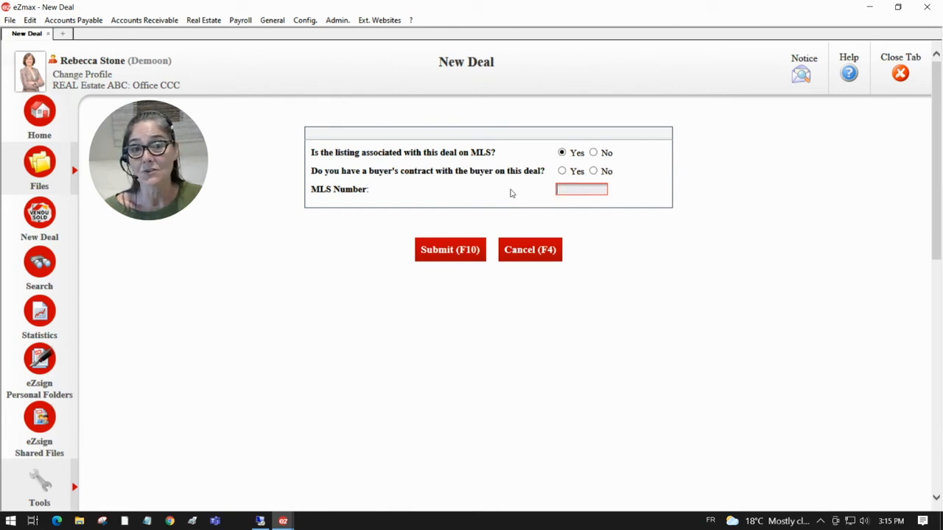
- Answer No to the MLS and buyer's-contract questions and submit for a blank Exclusive Listing form
{"action": "left_click_drag", "start_coordinate": [380, 197], "coordinate": [311, 191]}
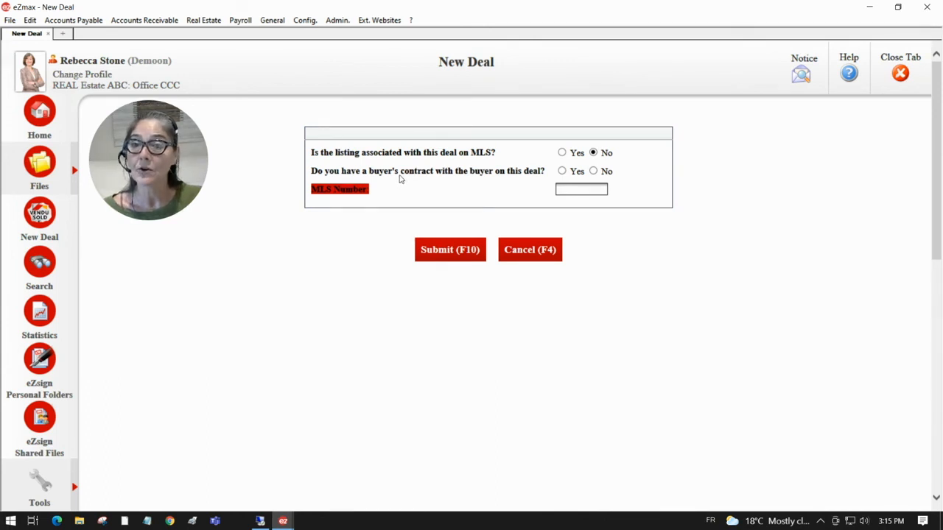
{"action": "left_click", "coordinate": [594, 172]}
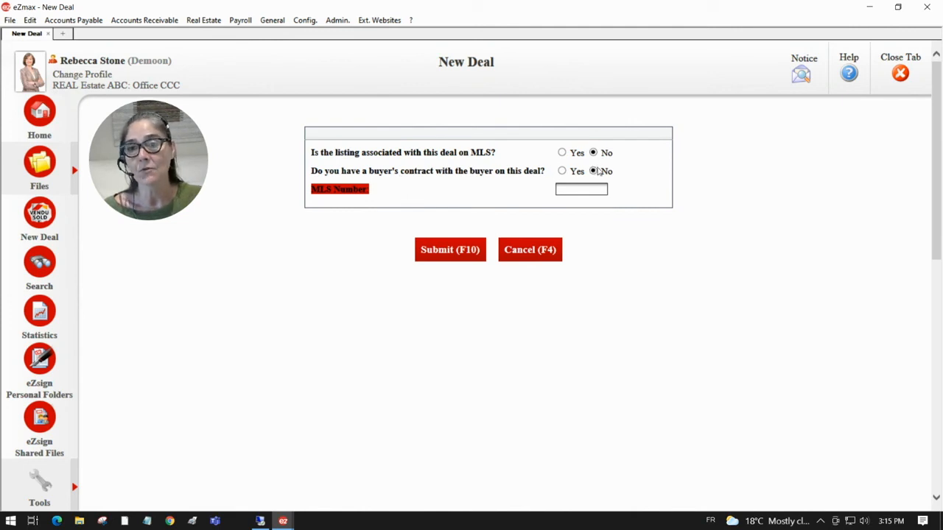
{"action": "left_click", "coordinate": [440, 251]}
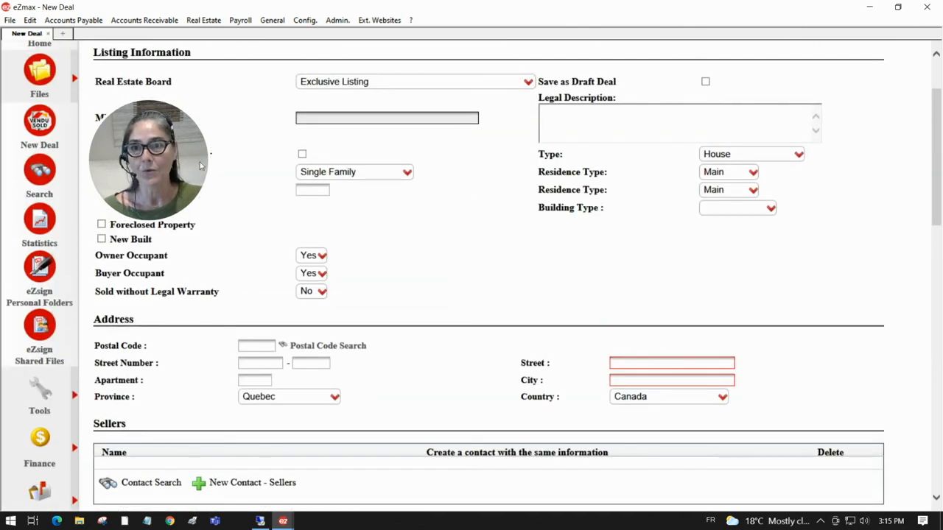
- Look over the blank Exclusive Listing deal form, then go back to the Home dashboard
{"action": "scroll", "coordinate": [283, 202], "scroll_direction": "up", "scroll_amount": 2}
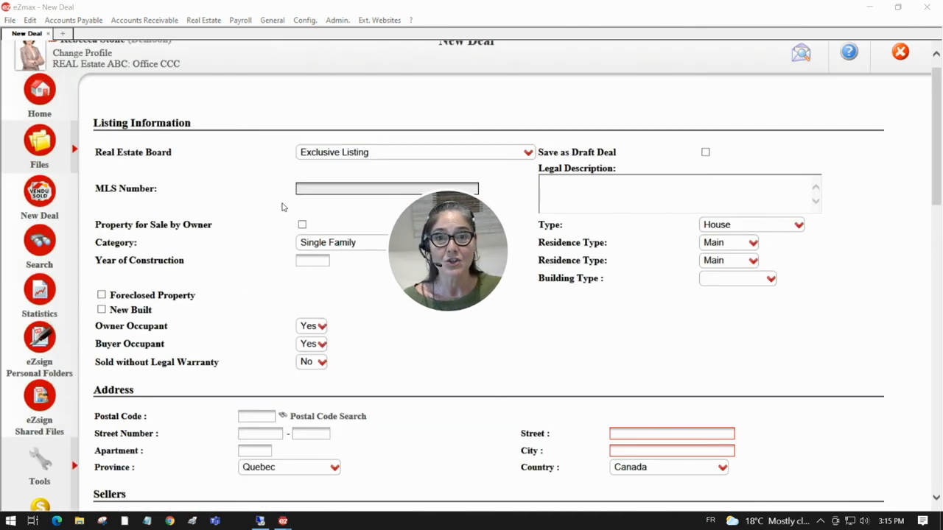
{"action": "scroll", "coordinate": [286, 176], "scroll_direction": "down", "scroll_amount": 2}
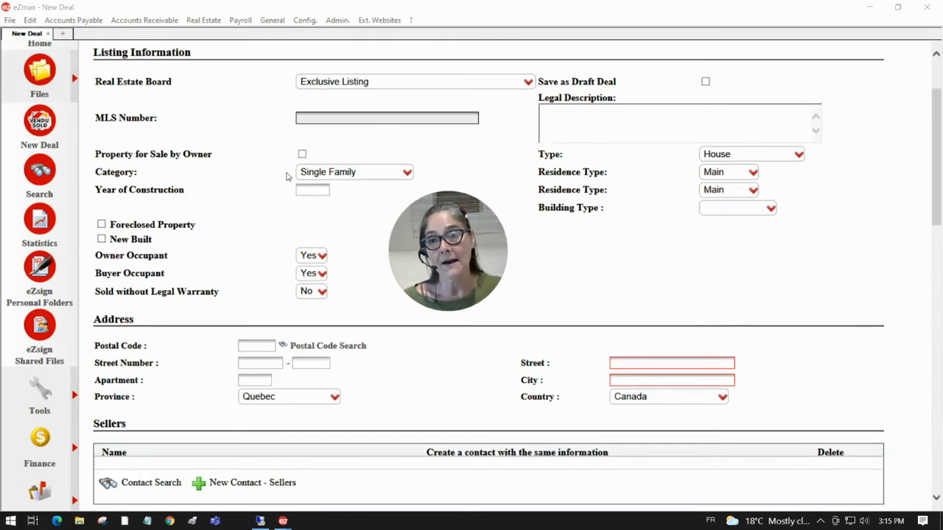
{"action": "scroll", "coordinate": [286, 176], "scroll_direction": "down", "scroll_amount": 2}
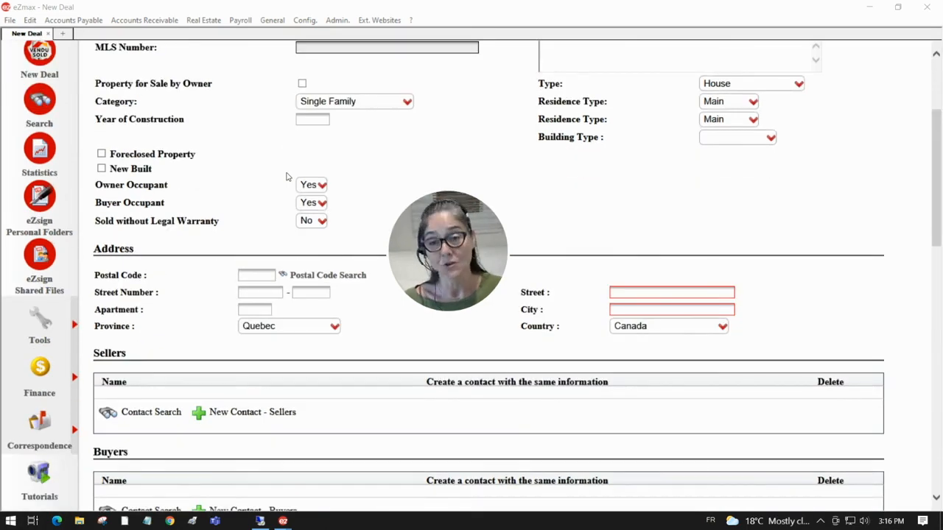
{"action": "scroll", "coordinate": [287, 178], "scroll_direction": "down", "scroll_amount": 2}
{"action": "scroll", "coordinate": [287, 178], "scroll_direction": "down", "scroll_amount": 8}
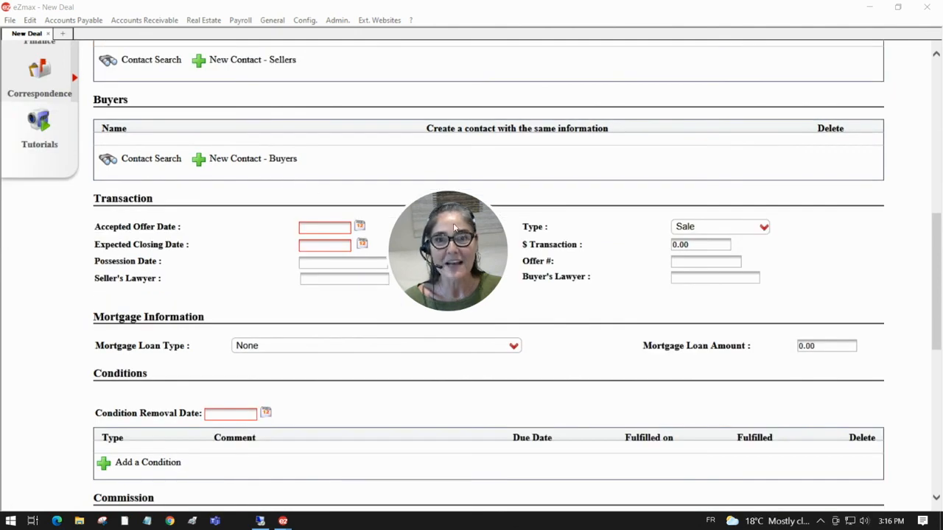
{"action": "scroll", "coordinate": [127, 124], "scroll_direction": "up", "scroll_amount": 15}
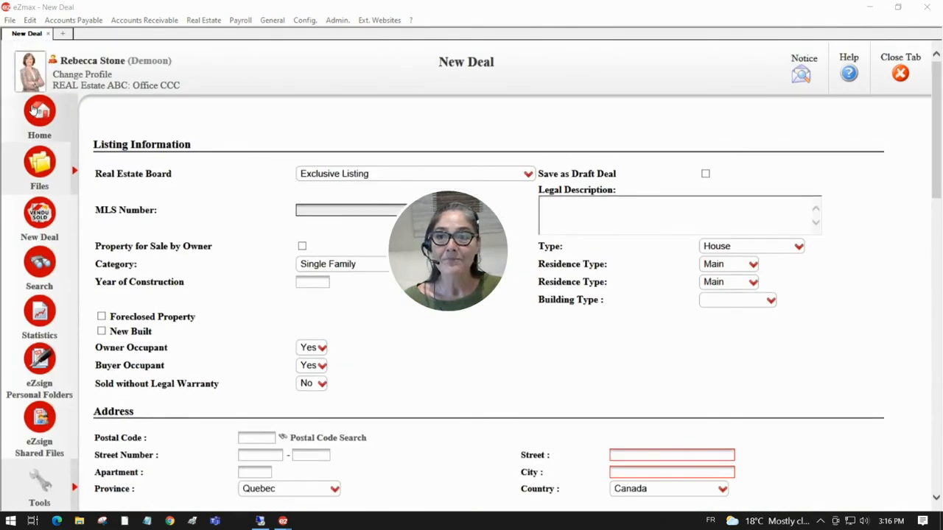
{"action": "left_click", "coordinate": [36, 110]}
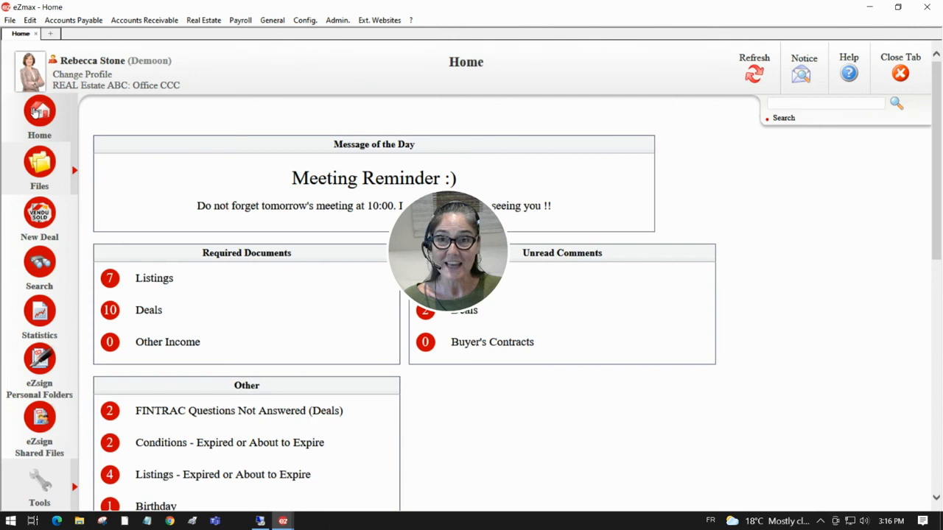
{"action": "left_click_drag", "start_coordinate": [423, 259], "coordinate": [114, 173]}
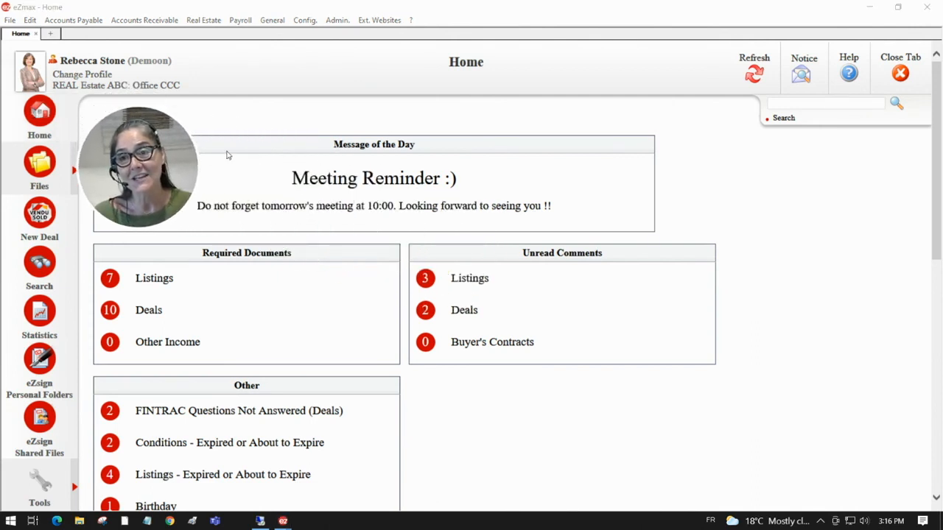